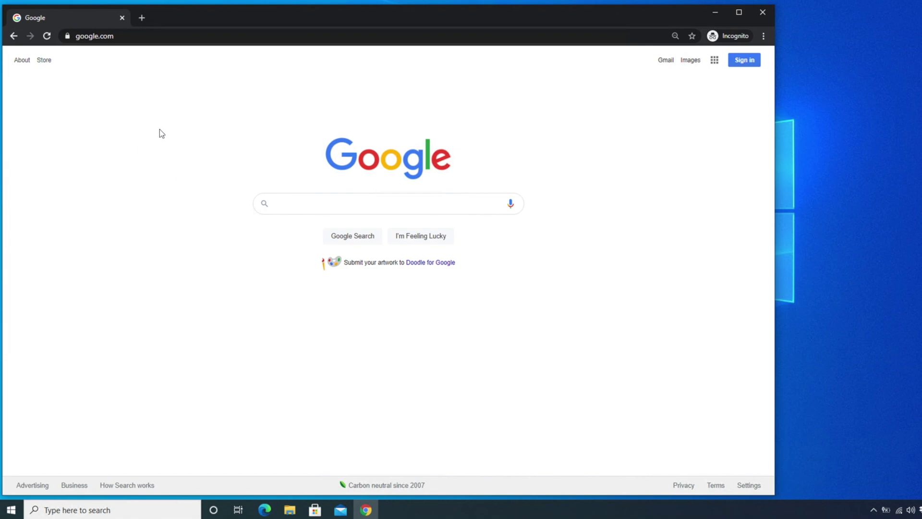
Go back to the previous page and search Google for 'itunes download'.
key("alt+Left")
left_click(279, 203)
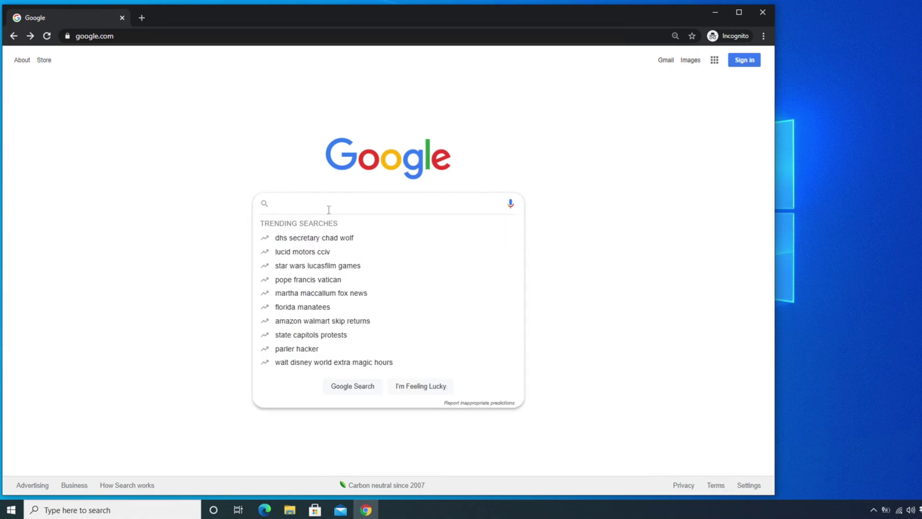
type("it")
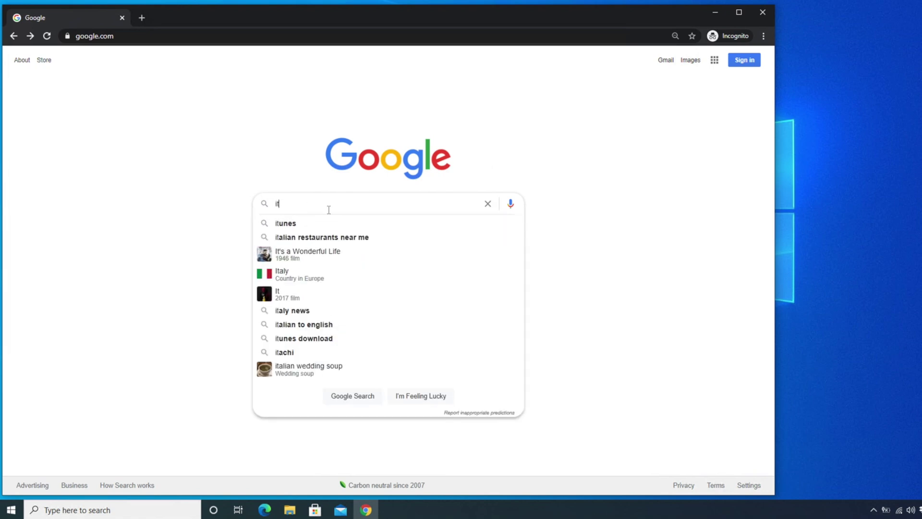
type("unes ")
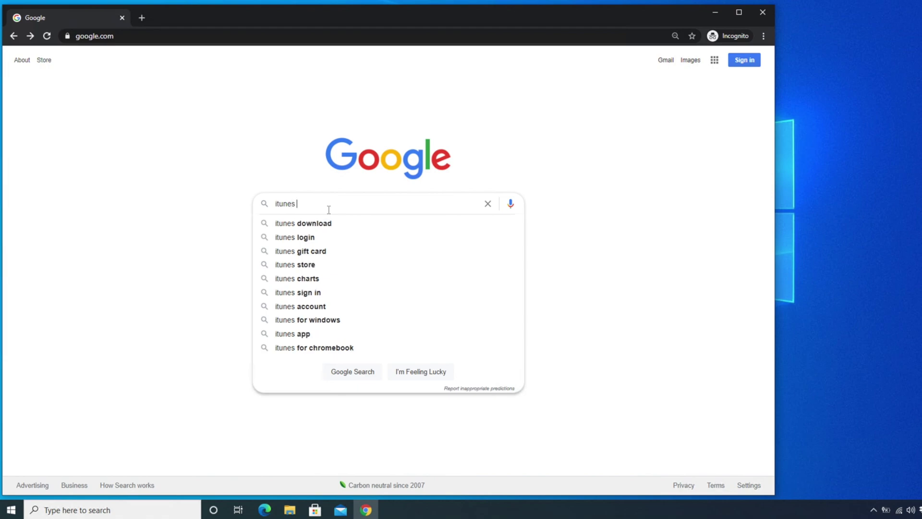
type("download")
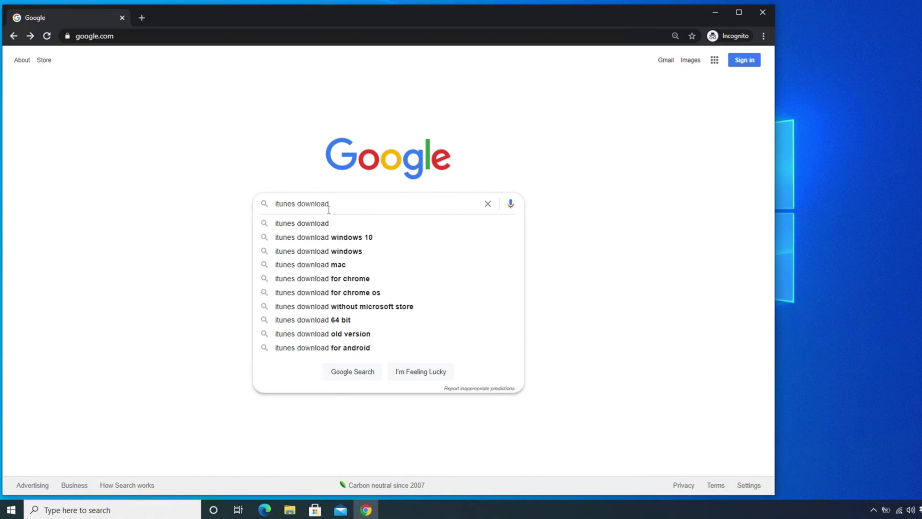
key("Return")
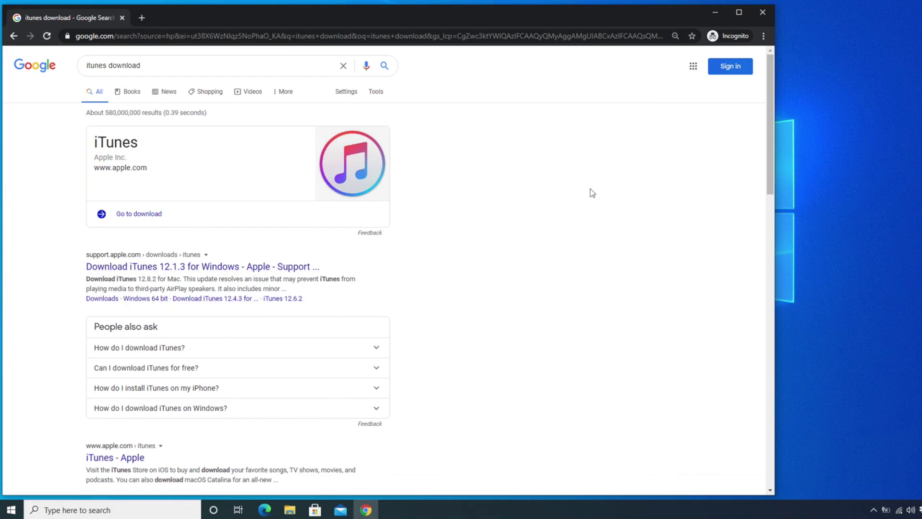
Use the iTunes panel's 'Go to download' link to reach Apple's iTunes page.
left_click_drag(768, 141, 767, 168)
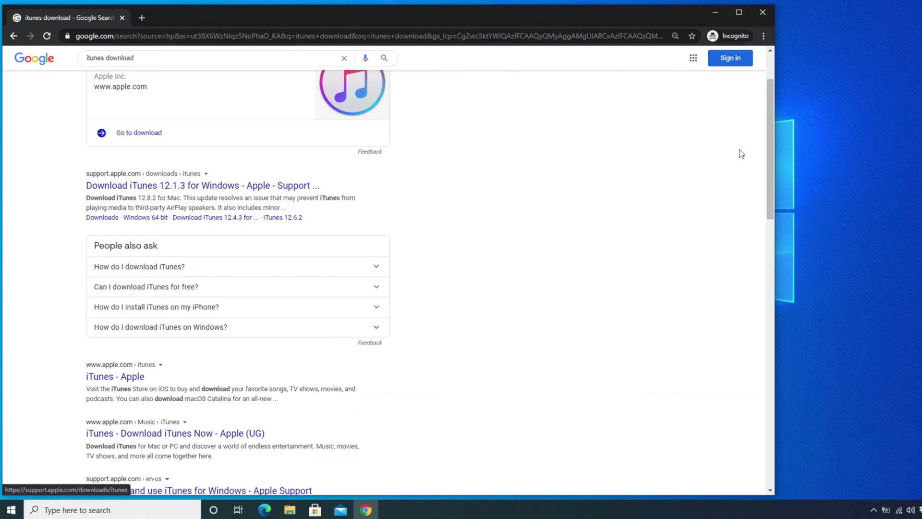
scroll(771, 124, "up", 2)
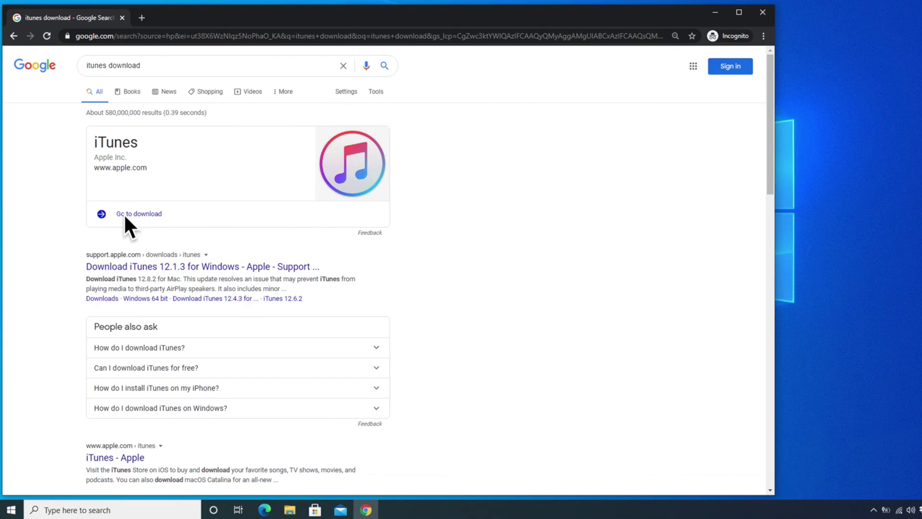
left_click(143, 216)
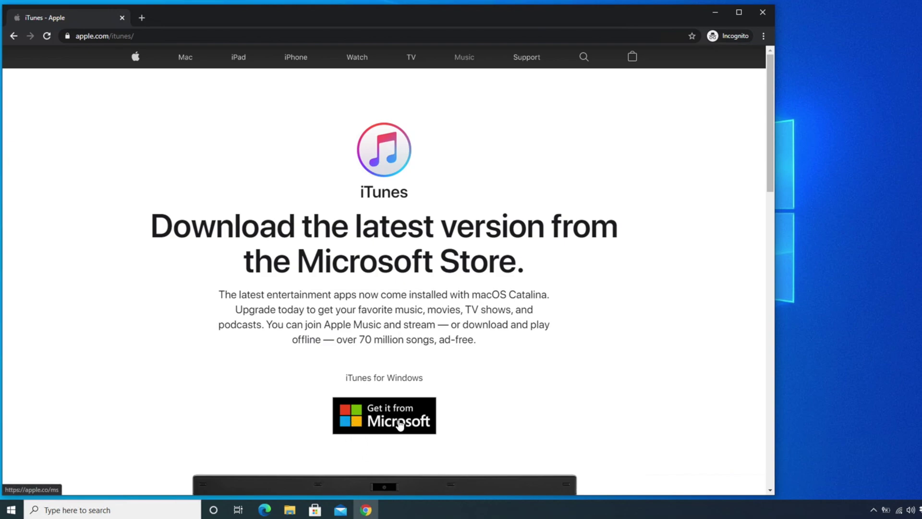
left_click_drag(769, 151, 749, 291)
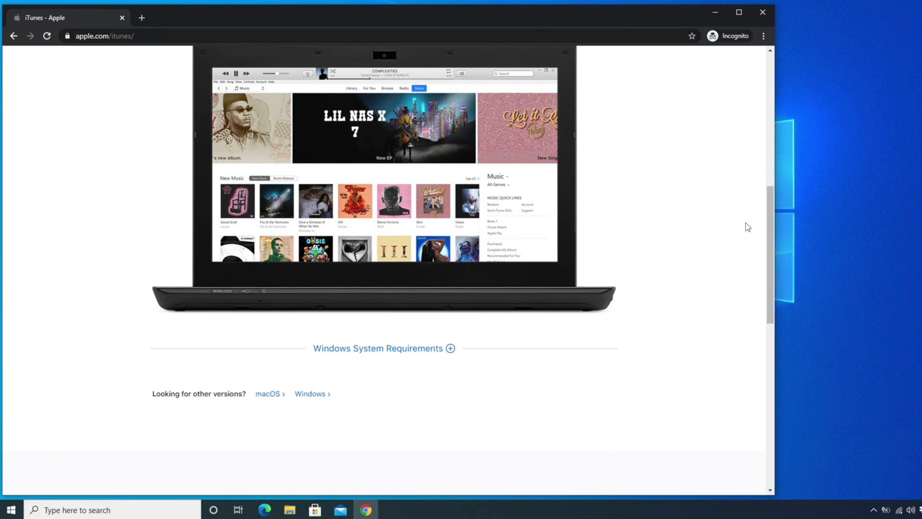
left_click_drag(772, 225, 759, 109)
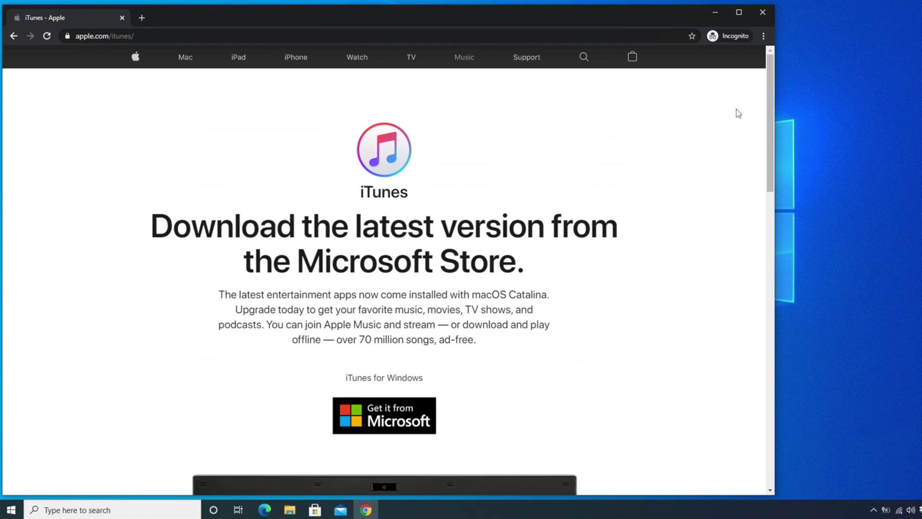
left_click_drag(769, 109, 745, 248)
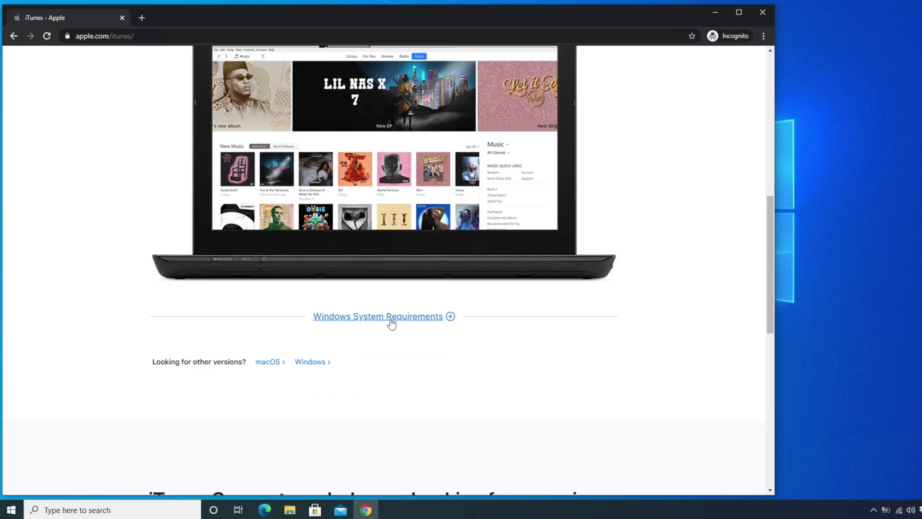
Switch to the Windows version and download the 64-bit iTunes installer.
left_click(308, 367)
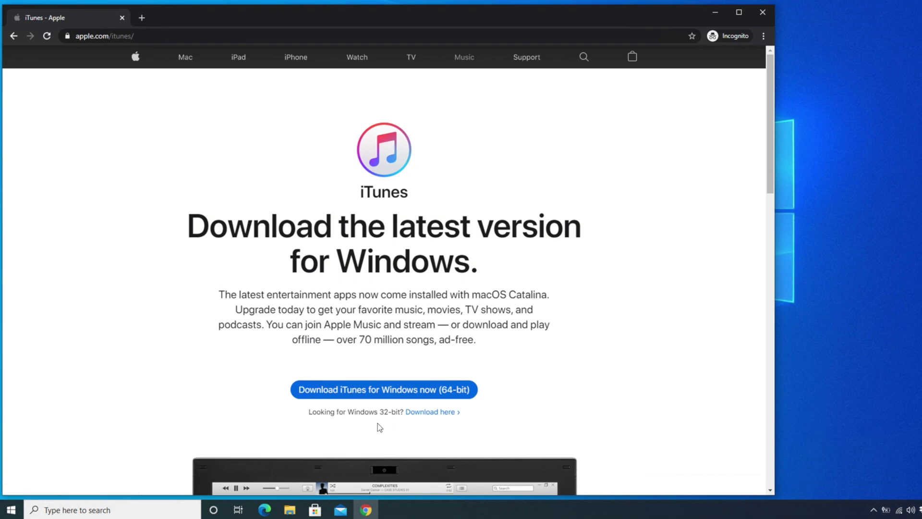
left_click_drag(402, 413, 347, 412)
left_click(558, 379)
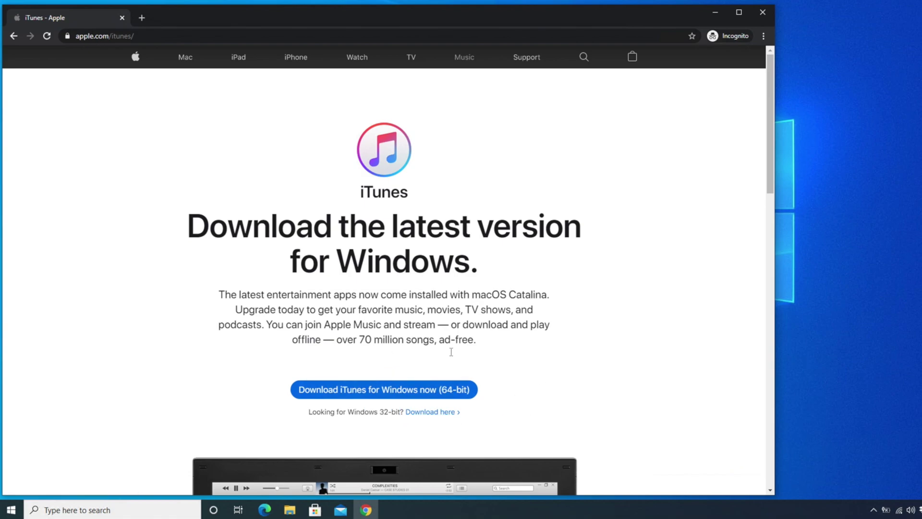
left_click(391, 393)
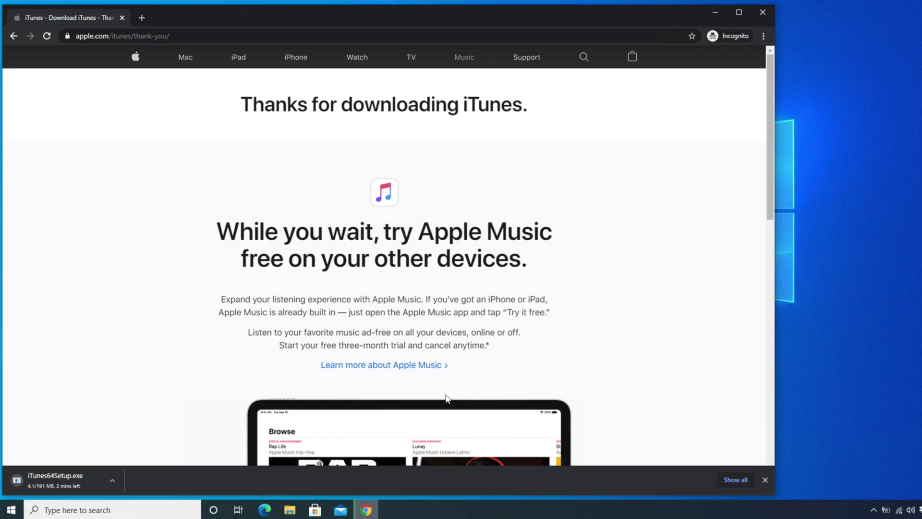
Highlight the 'Thanks for downloading iTunes' heading while iTunes64Setup.exe downloads, then bring up File Explorer.
left_click(254, 106)
left_click_drag(255, 106, 536, 113)
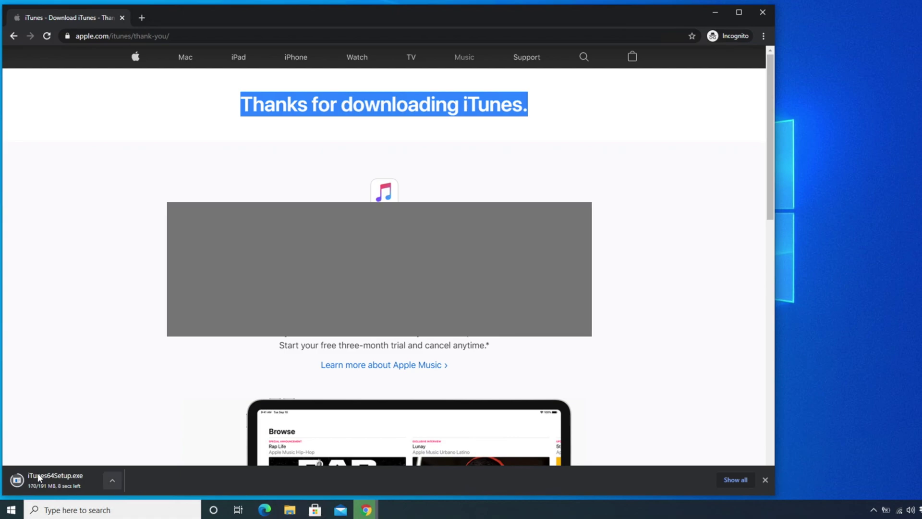
left_click(290, 509)
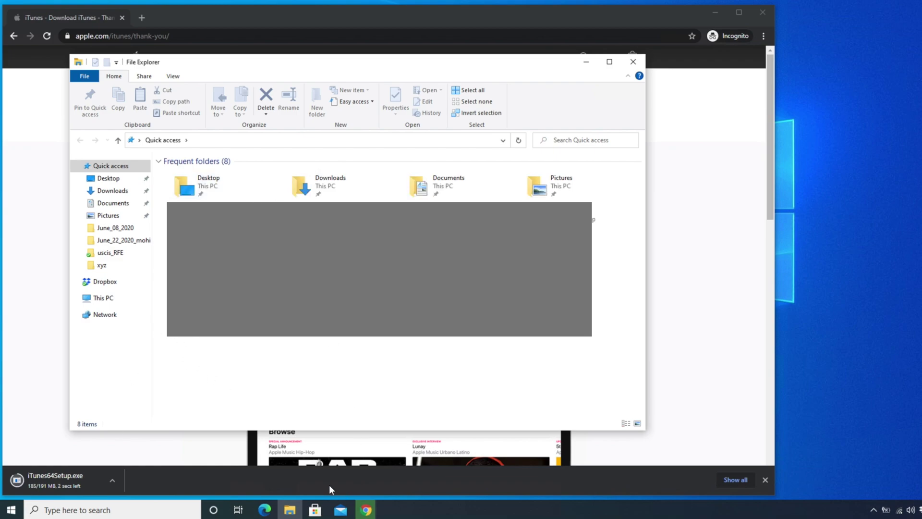
Go to Downloads, select iTunes64Setup.exe and double-click it to run.
mouse_move(284, 513)
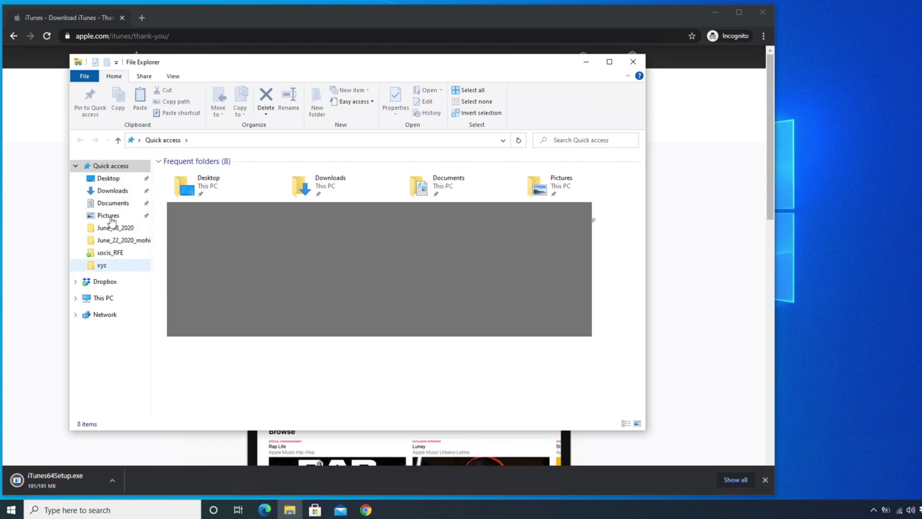
left_click(111, 192)
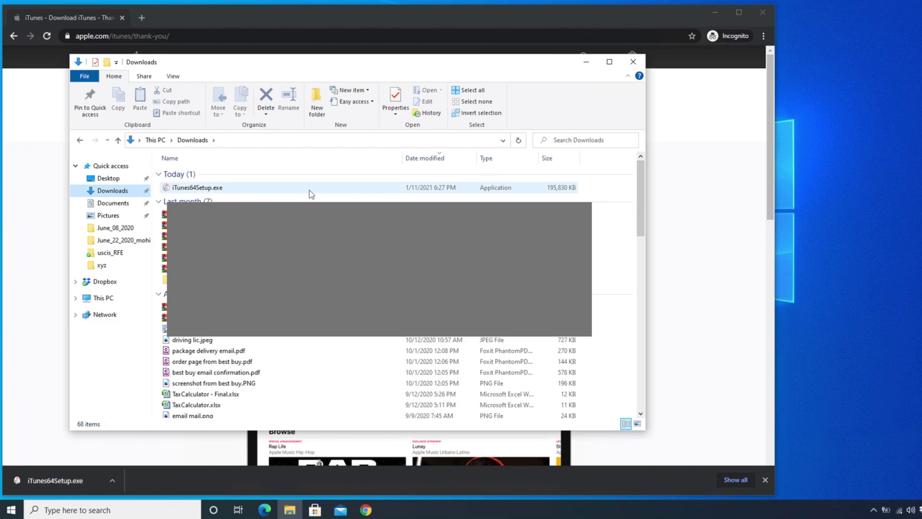
left_click(182, 190)
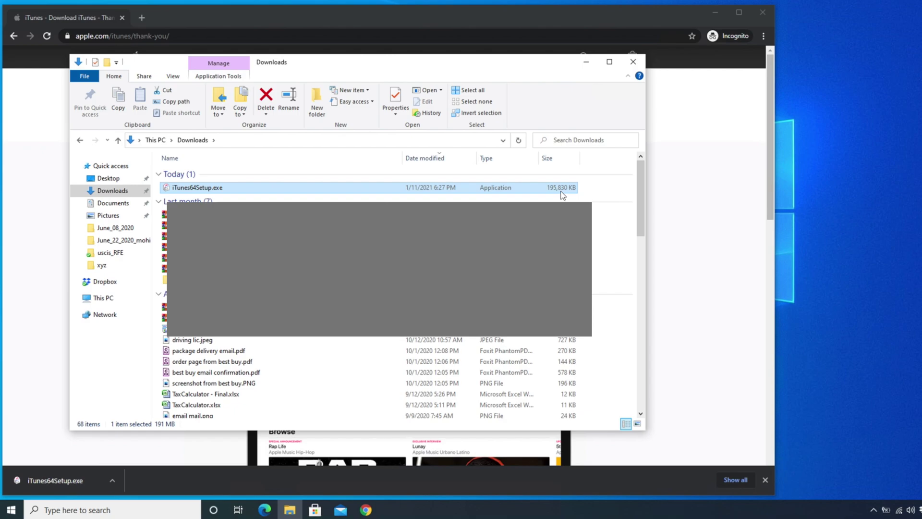
double_click(188, 187)
Run iTunes64Setup.exe using Open from its right-click menu.
right_click(187, 188)
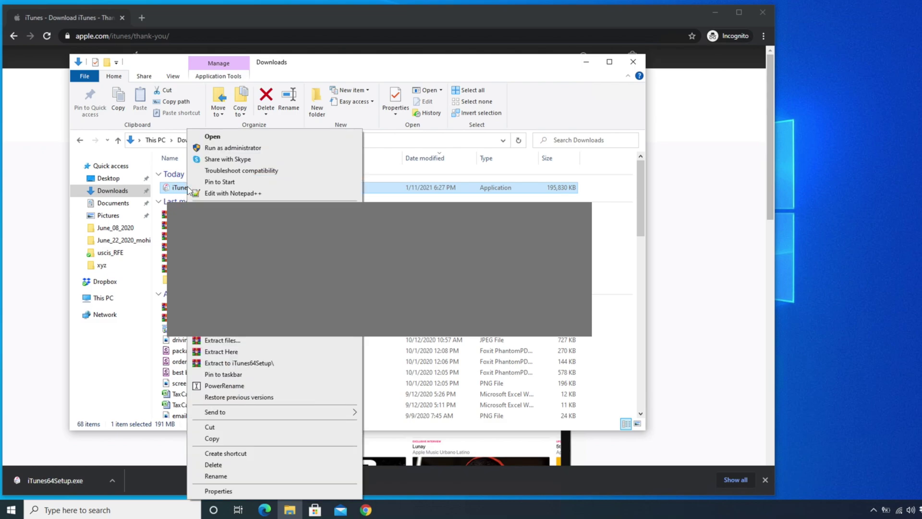
left_click(220, 141)
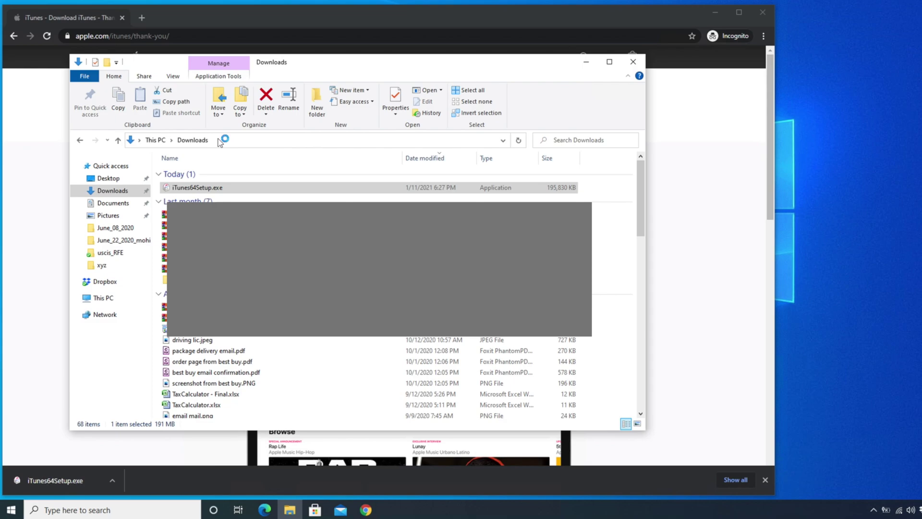
Minimize File Explorer and Chrome, centre the setup dialog, and go on to Installation Options.
left_click(586, 63)
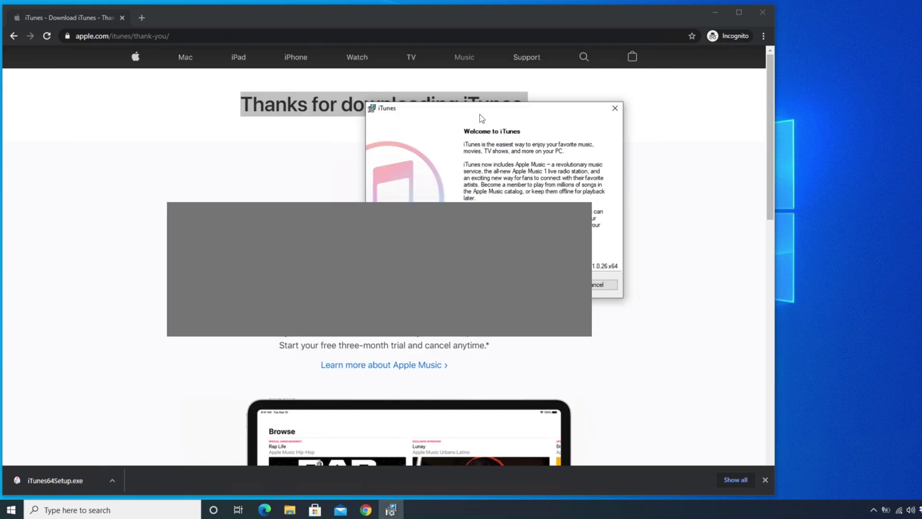
left_click_drag(509, 110, 401, 119)
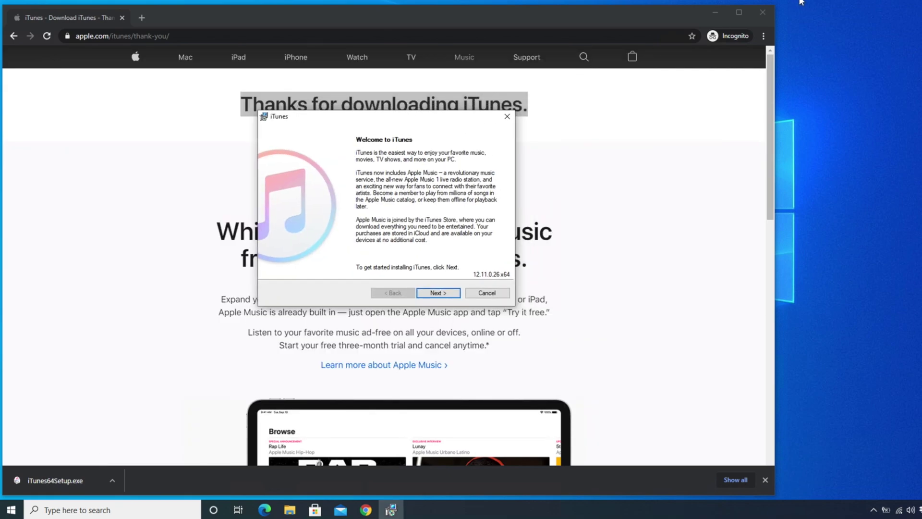
left_click(716, 12)
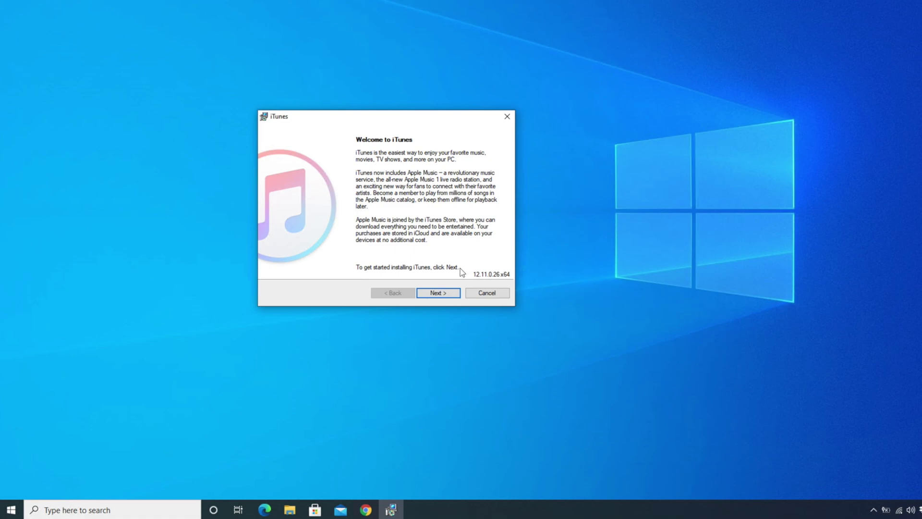
left_click(441, 295)
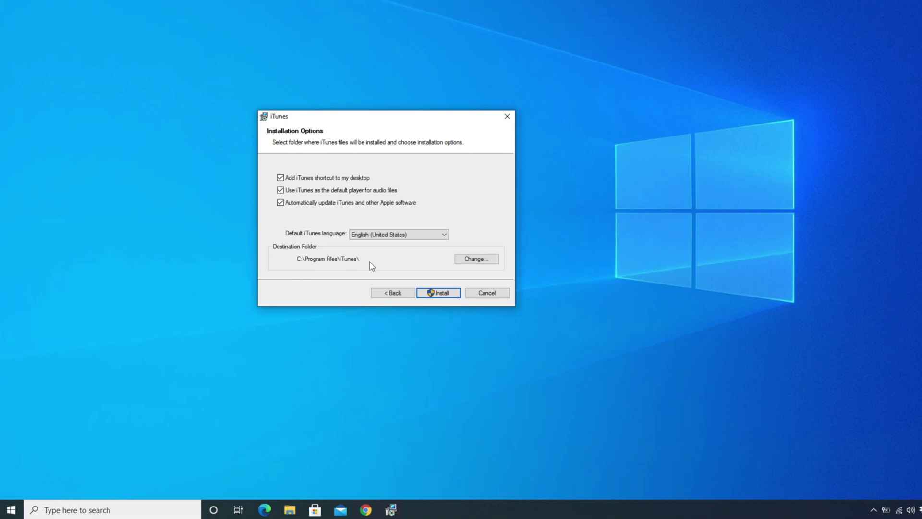
Install iTunes with desktop shortcut, default audio player and automatic updates enabled.
left_click(444, 298)
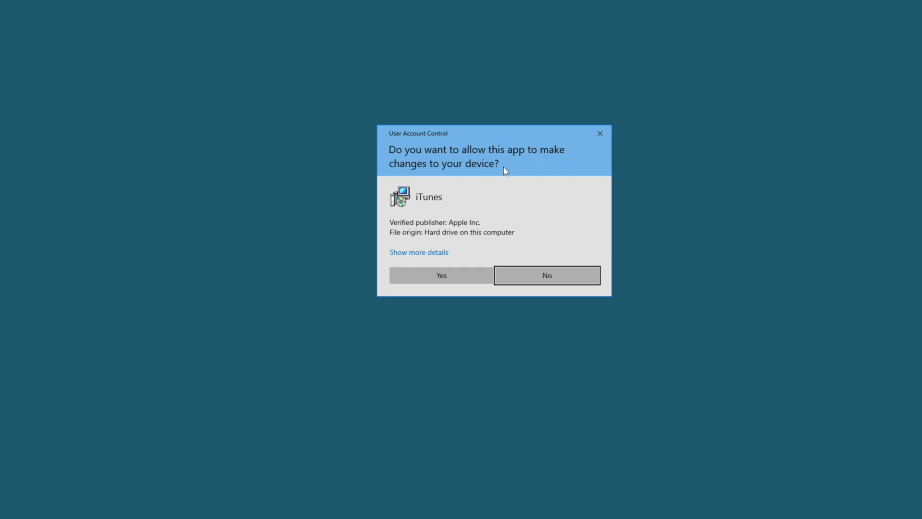
Approve the UAC prompt for iTunes, then close the installer after it completes.
left_click(447, 275)
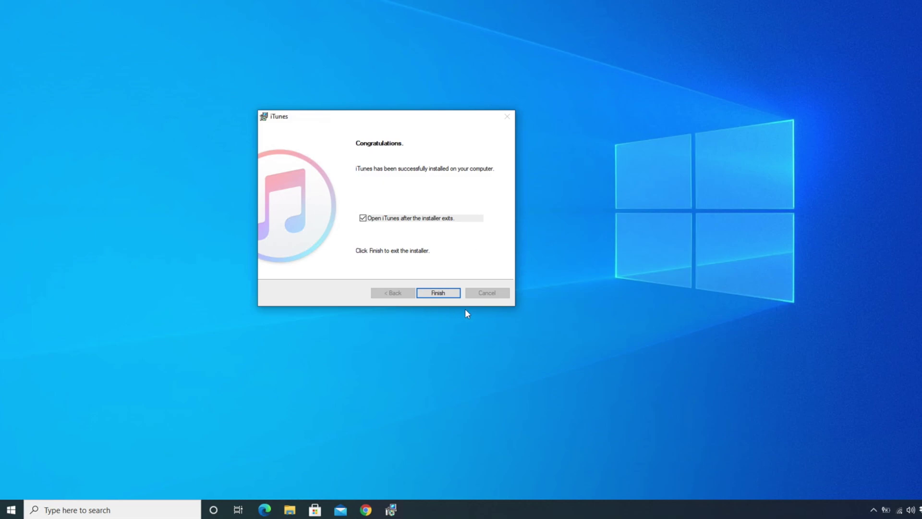
left_click(427, 294)
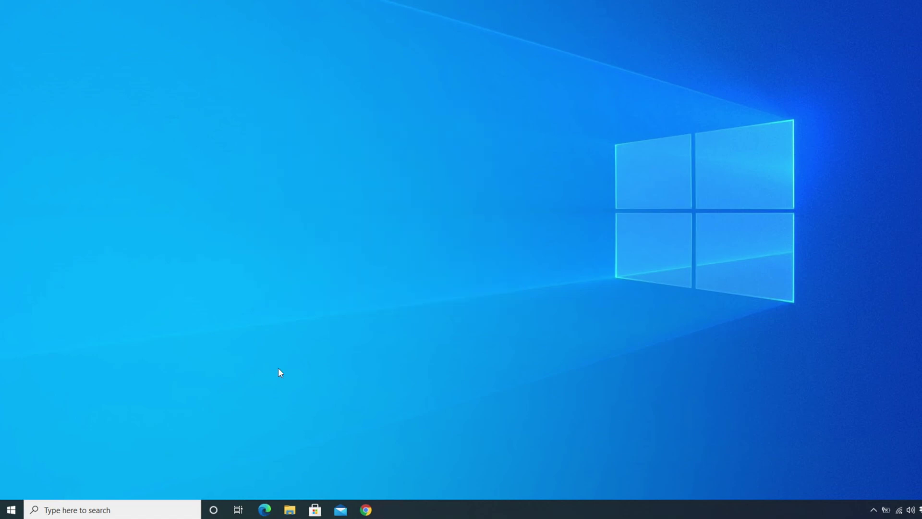
Search Windows for 'itunes' and launch the iTunes best match.
left_click(64, 508)
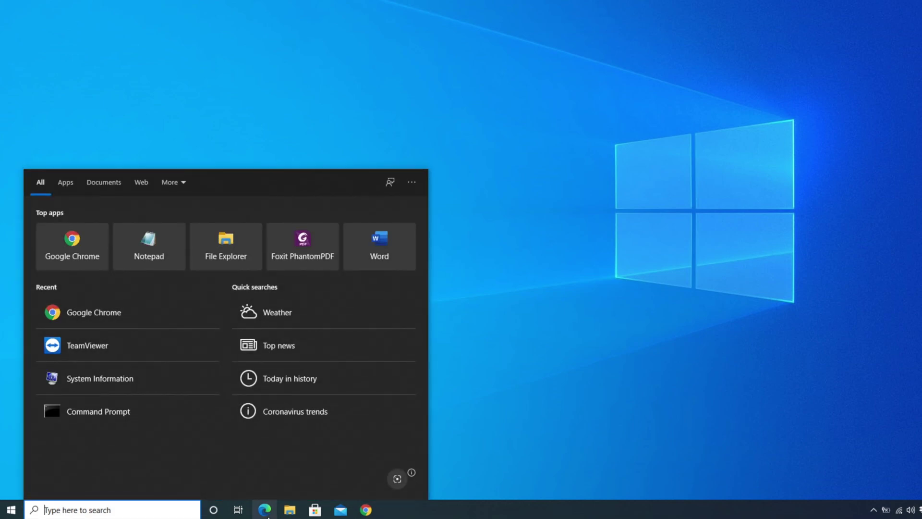
type("itunes")
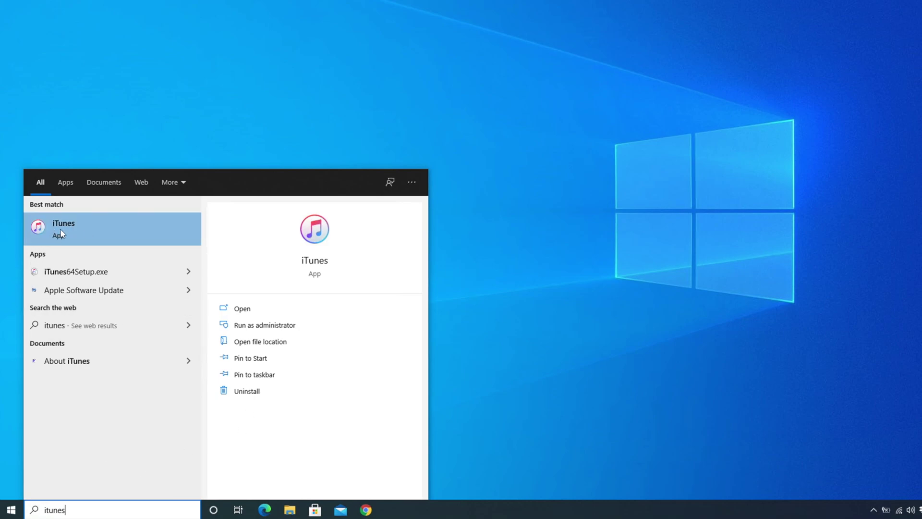
left_click(94, 232)
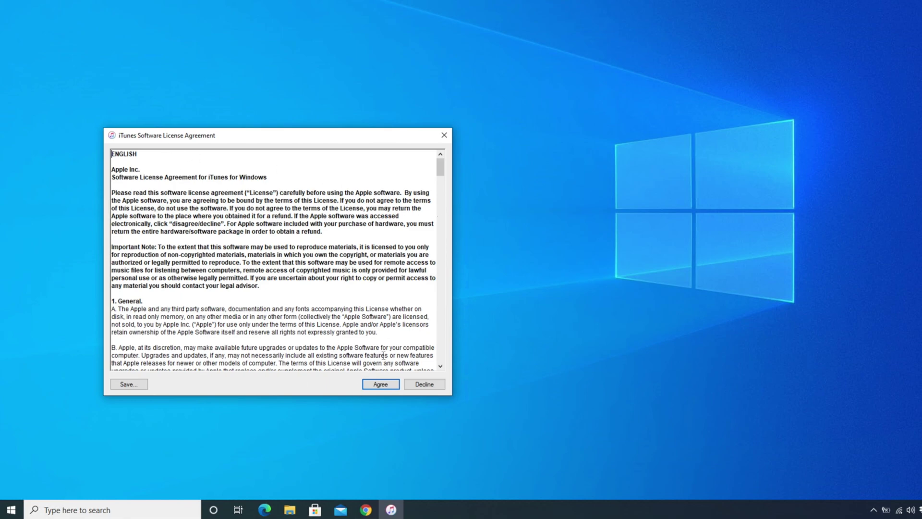
Agree to the iTunes Software License Agreement so the dialog closes.
left_click(381, 385)
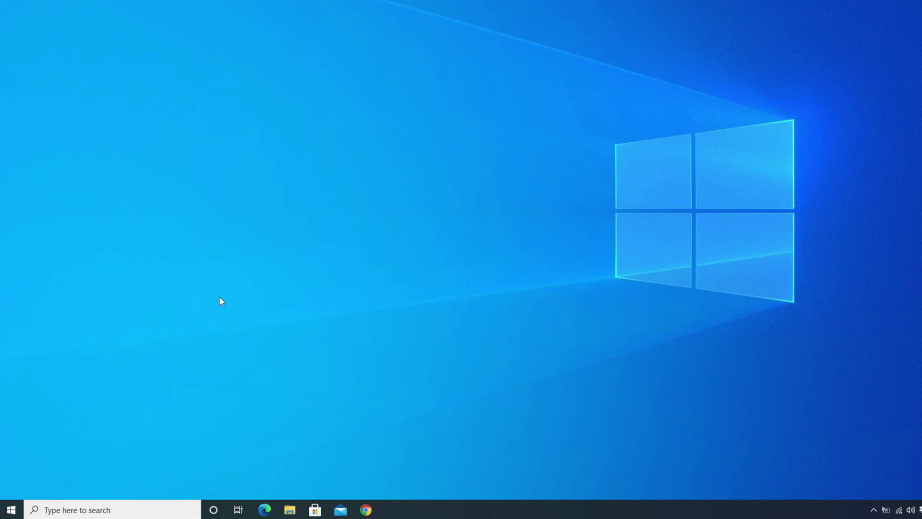